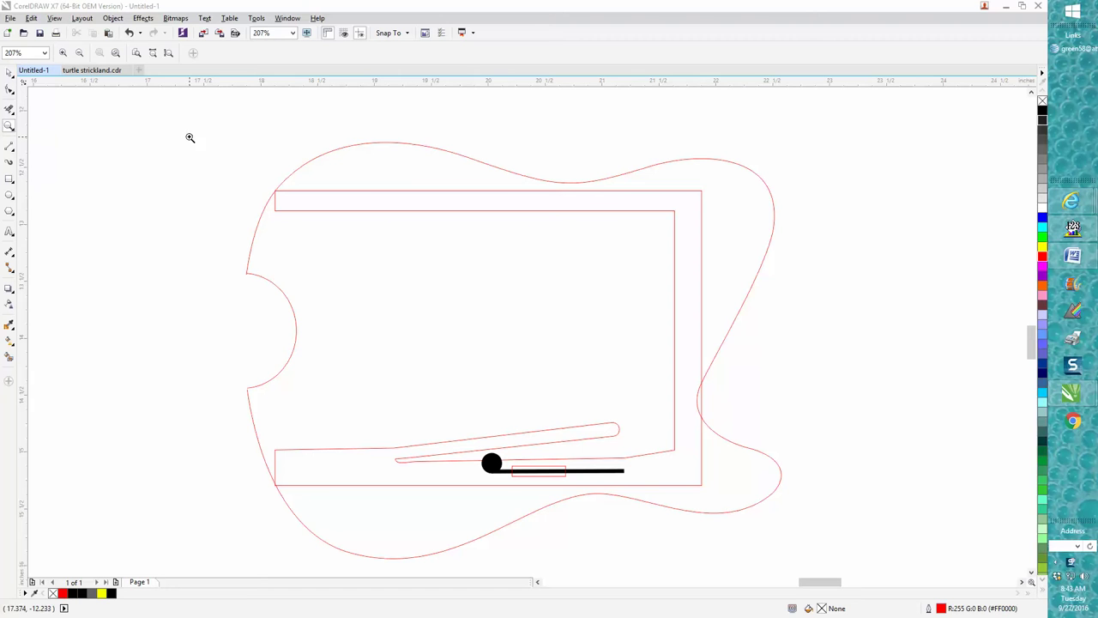
With the Pick tool active, zoom out from 207% to 100% to show the whole guitar body and latch box
click(10, 73)
scroll(222, 158, down, 3)
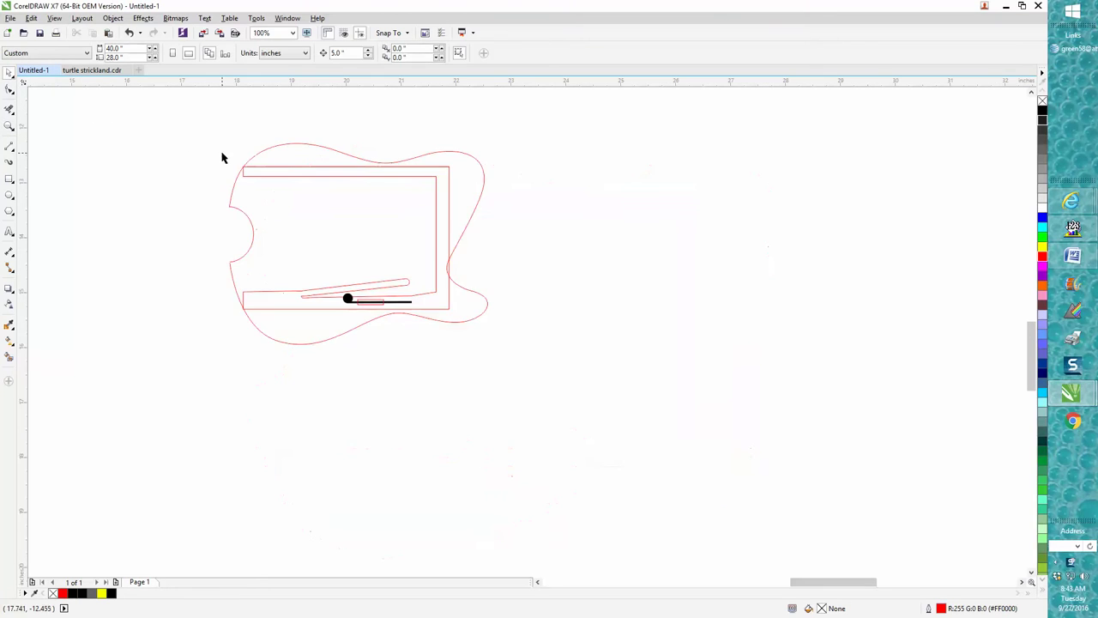
click(293, 177)
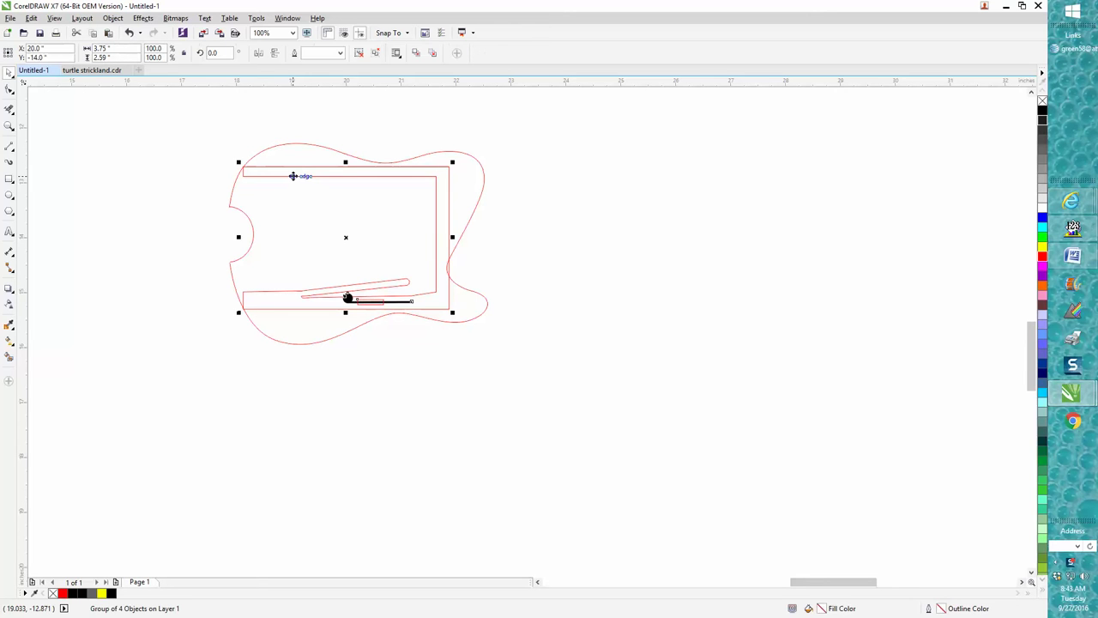
key(Right)
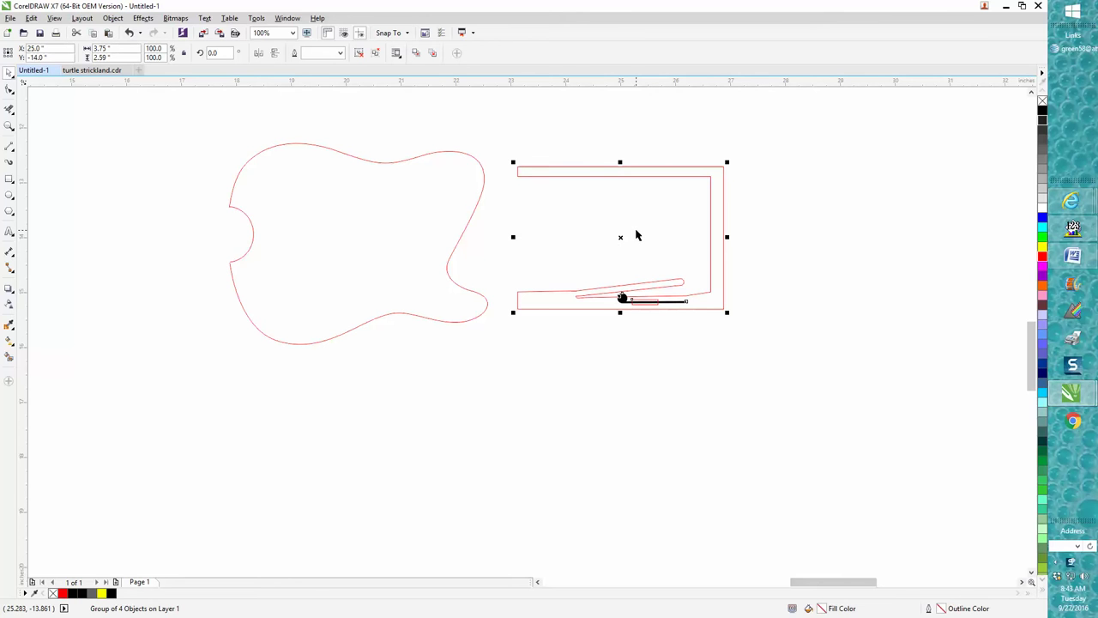
scroll(636, 234, down, 3)
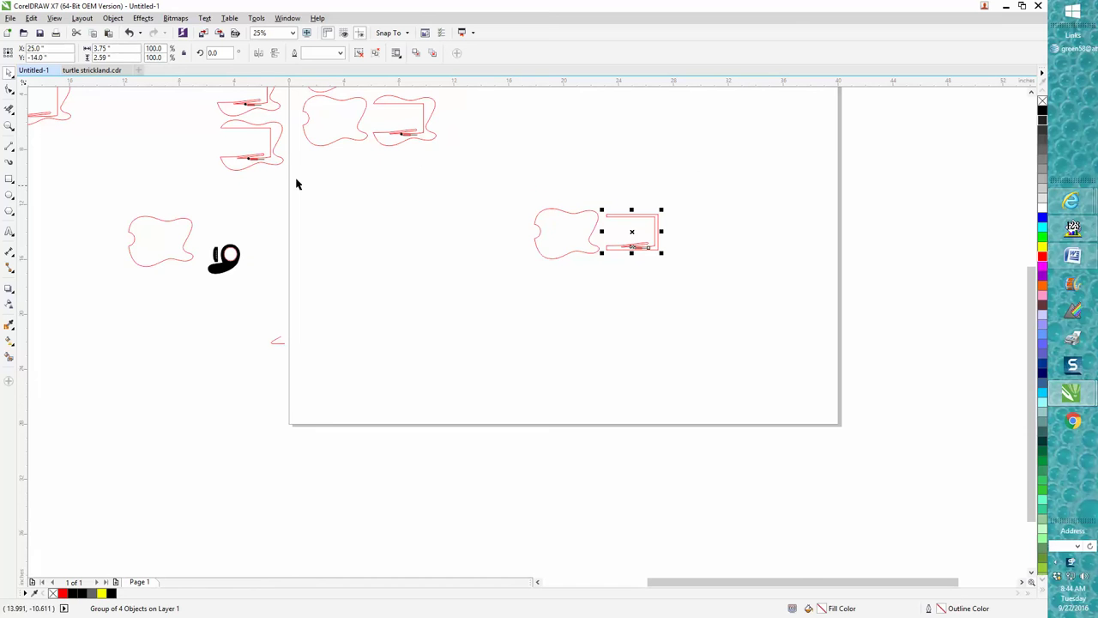
click(10, 126)
drag(518, 194, 728, 272)
click(7, 72)
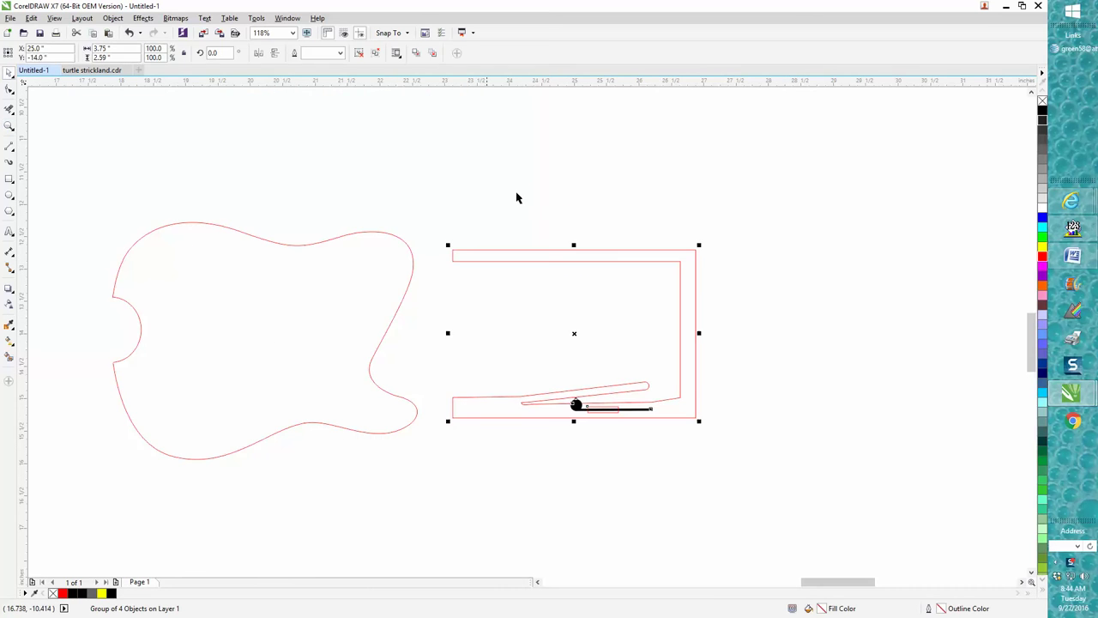
key(Left)
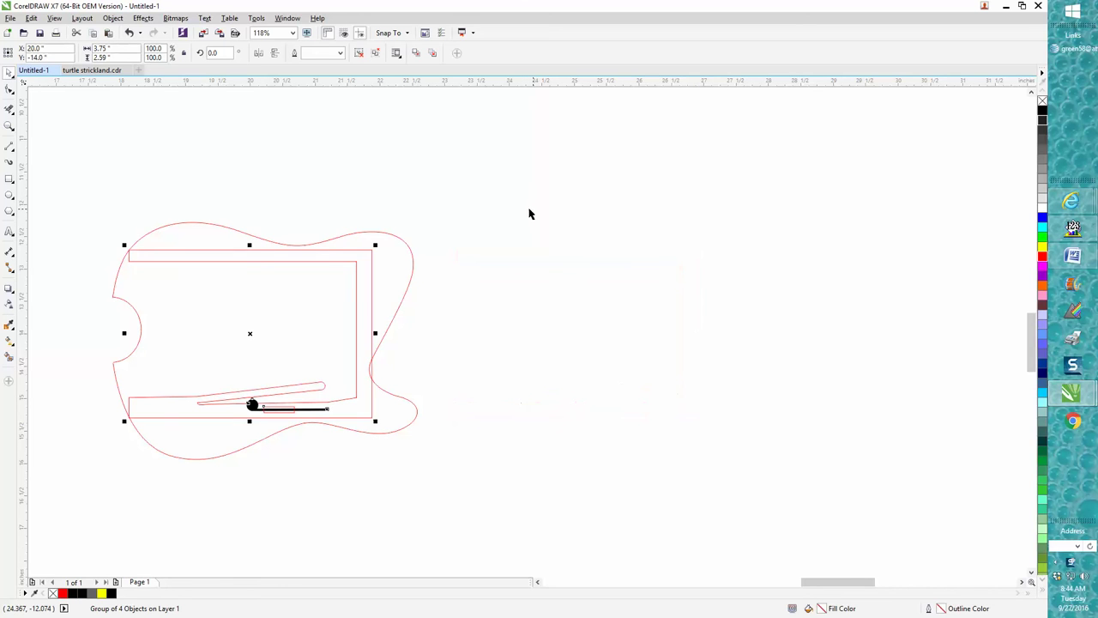
click(7, 126)
drag(107, 204, 486, 494)
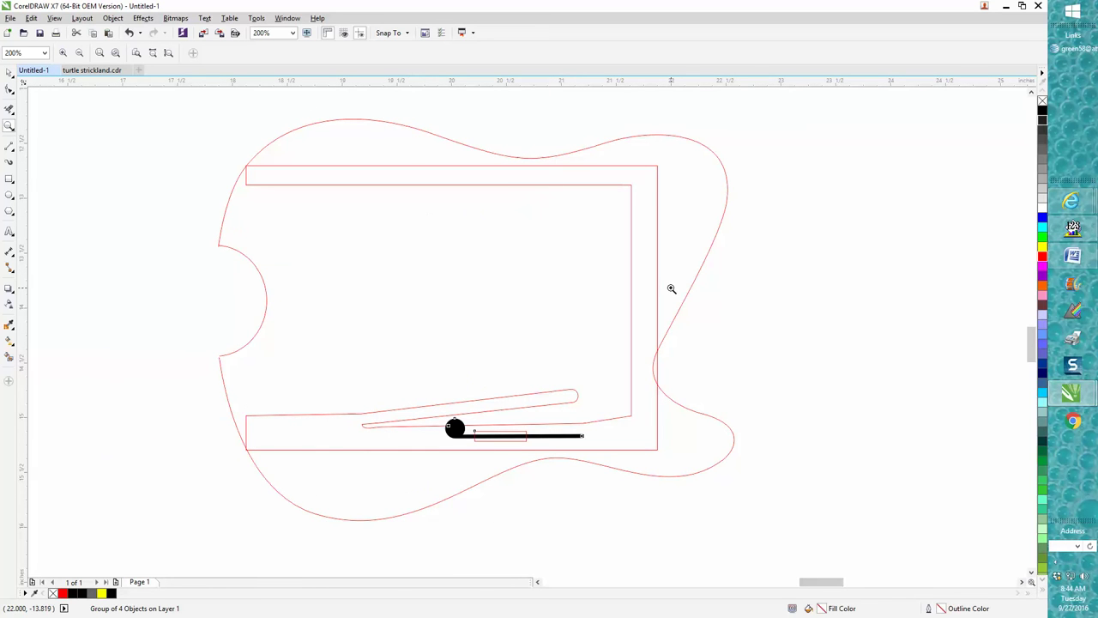
Draw two short horizontal 2-Point Lines from the box's top and bottom arm corners left to the guitar outline
click(10, 147)
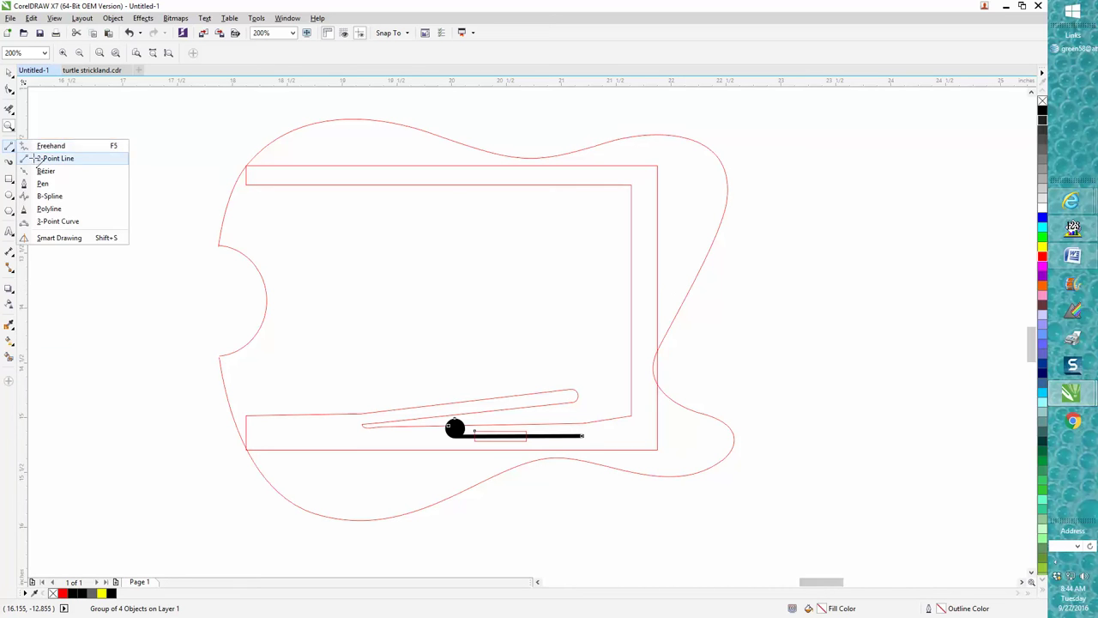
click(55, 158)
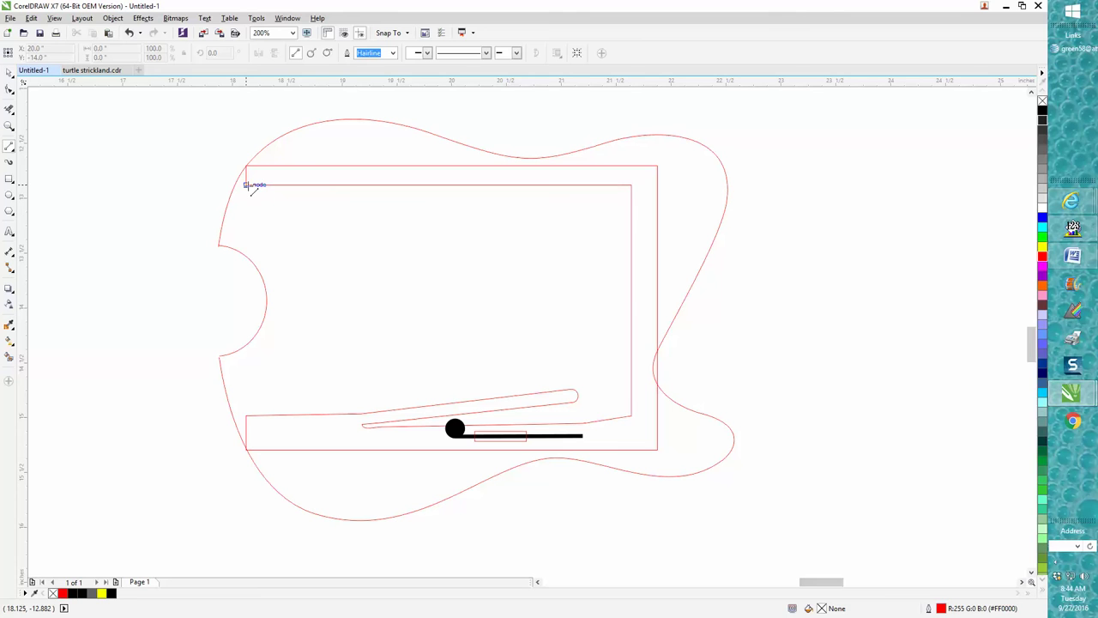
drag(246, 184, 209, 184)
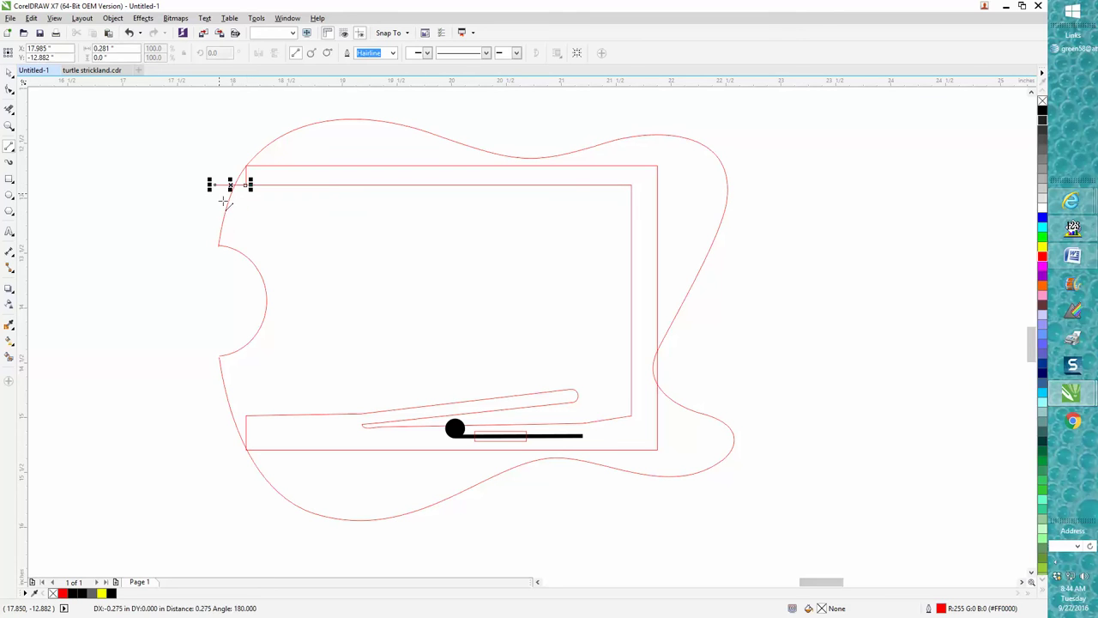
drag(248, 415, 215, 416)
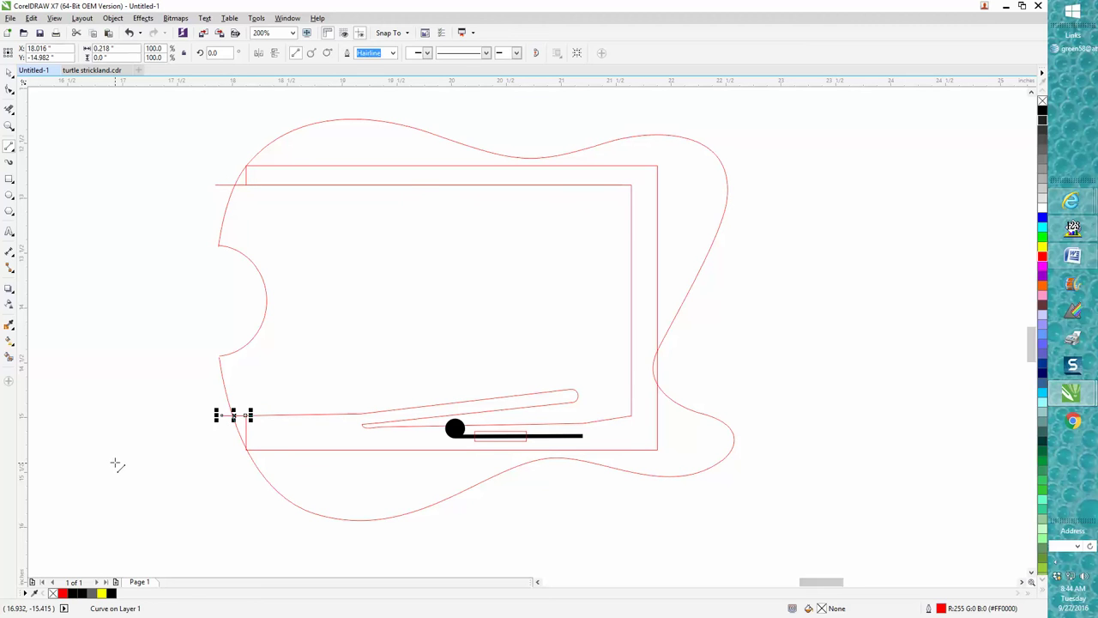
click(10, 126)
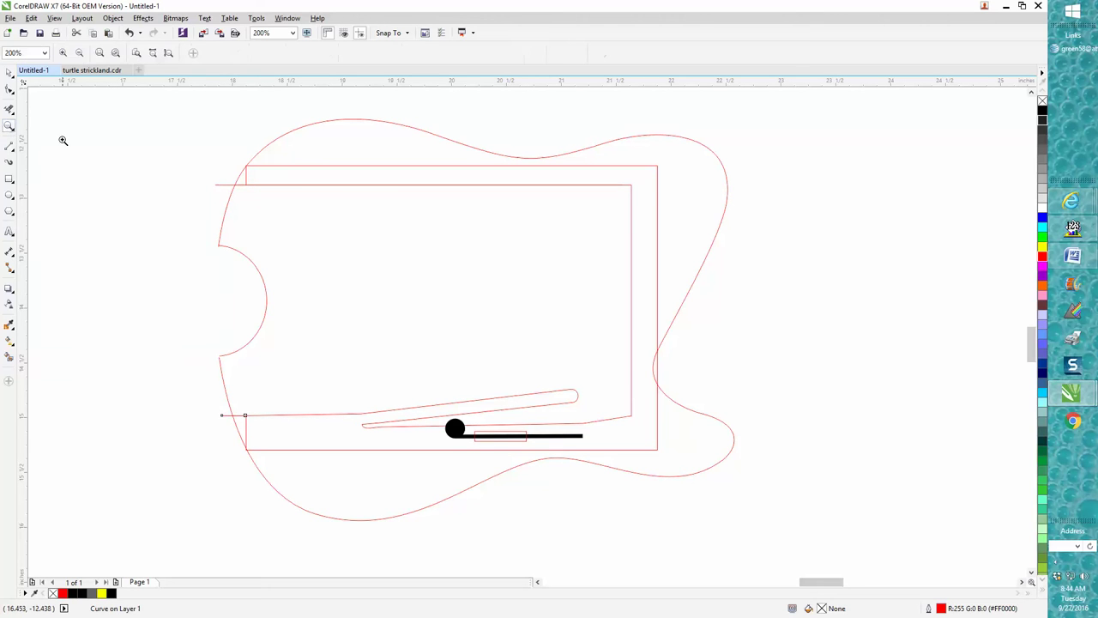
Trim the box's top, right and bottom edges and both line stubs, then zoom into the left cutout
click(10, 109)
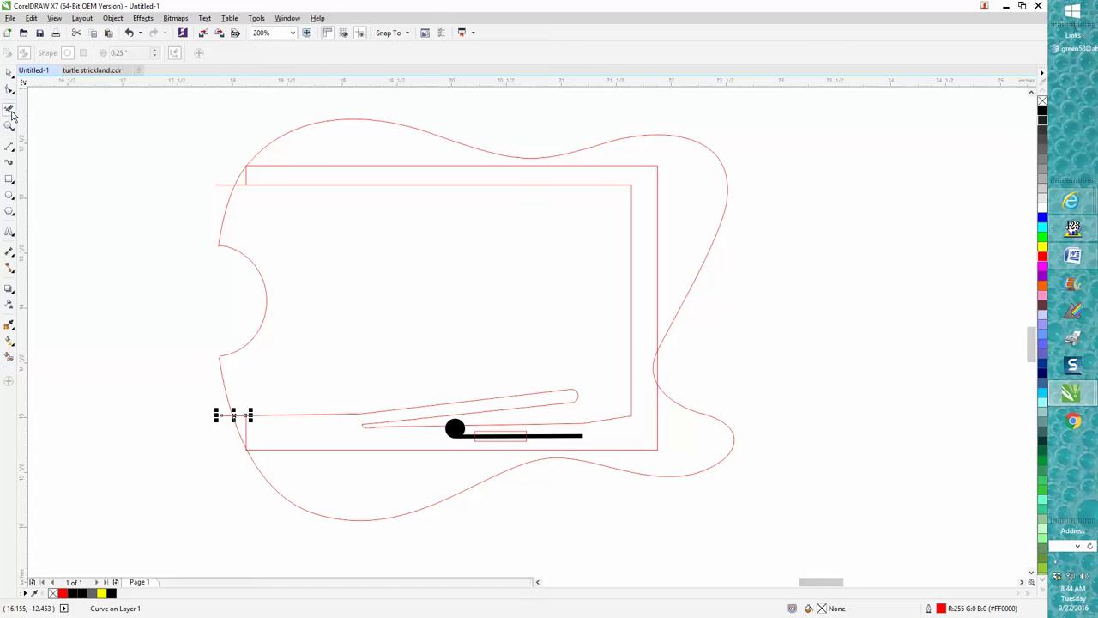
click(293, 165)
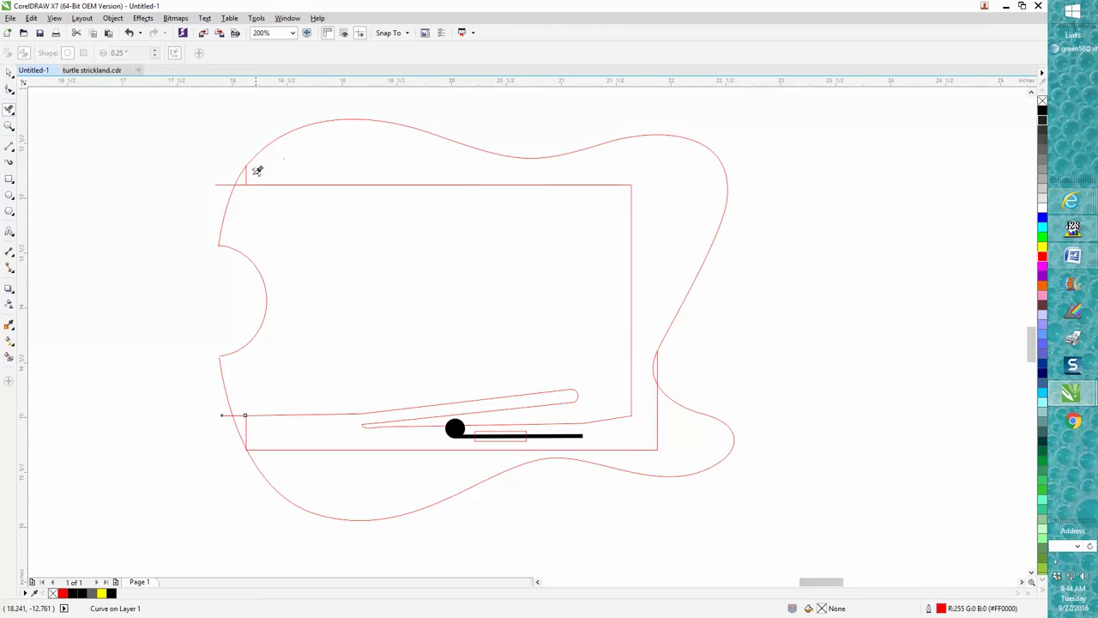
click(659, 365)
click(658, 400)
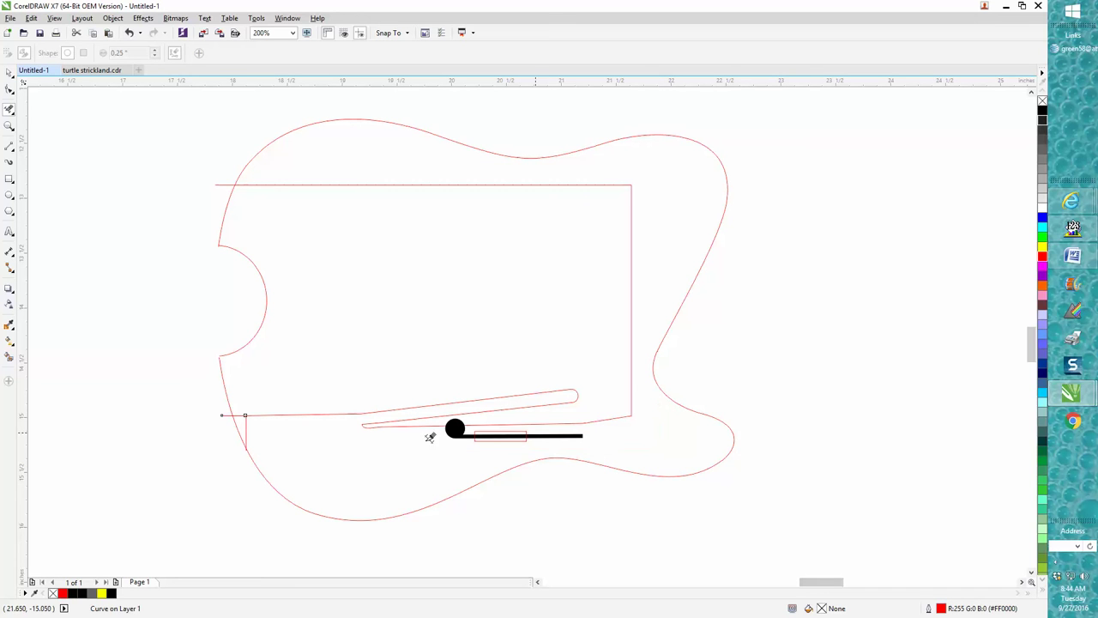
click(246, 423)
click(230, 413)
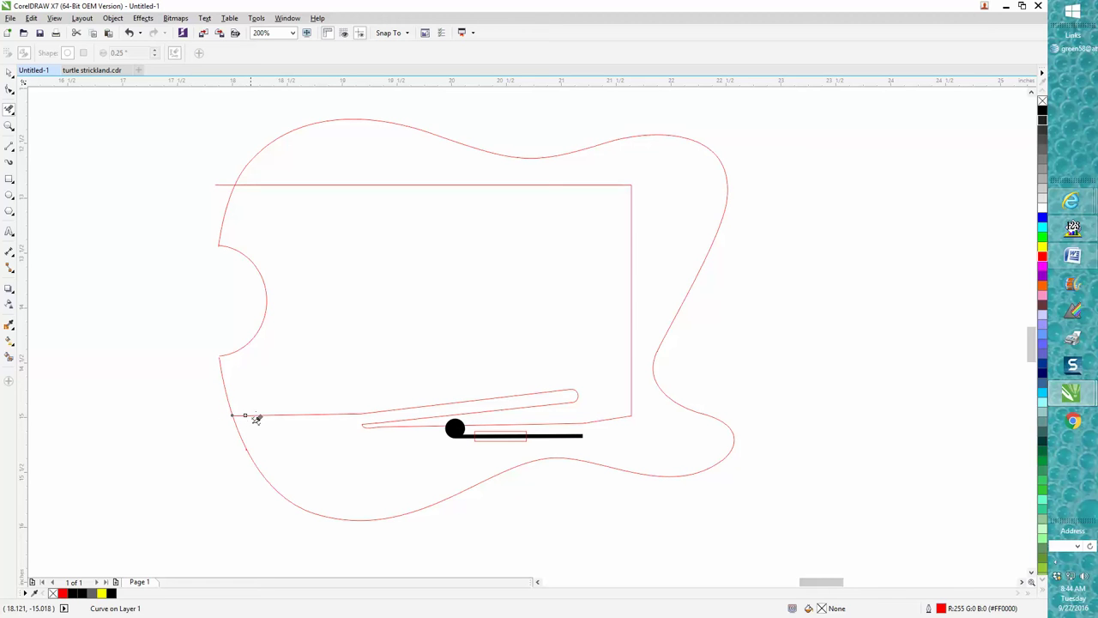
click(230, 181)
click(8, 125)
drag(196, 236, 281, 366)
click(8, 109)
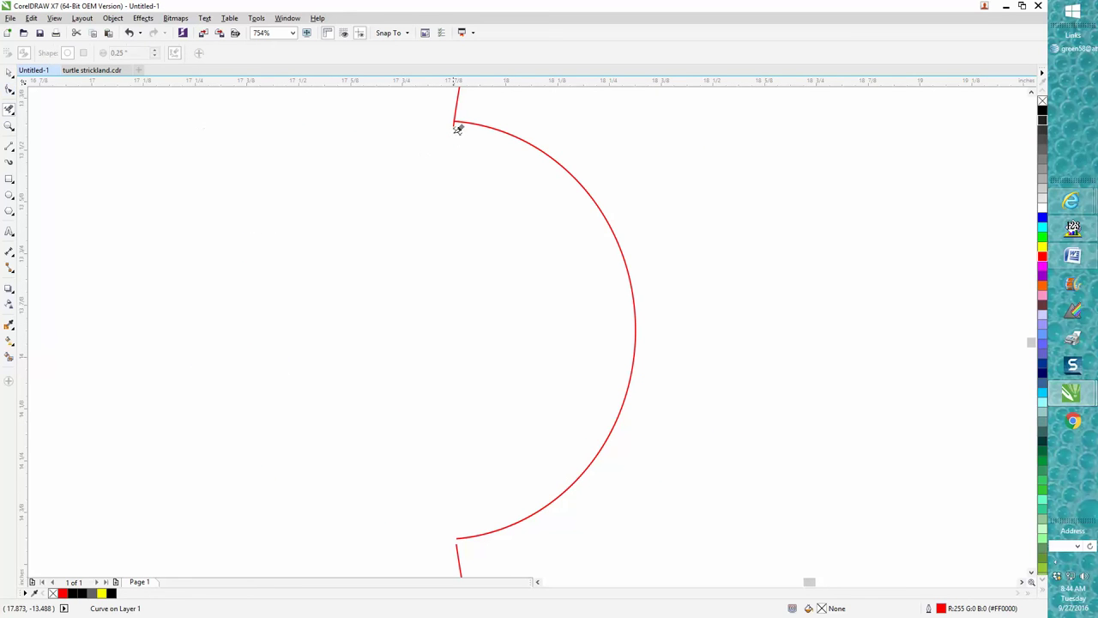
Join the vertical line's top node to the arc's end, closing the gap at the left cutout corner
click(12, 129)
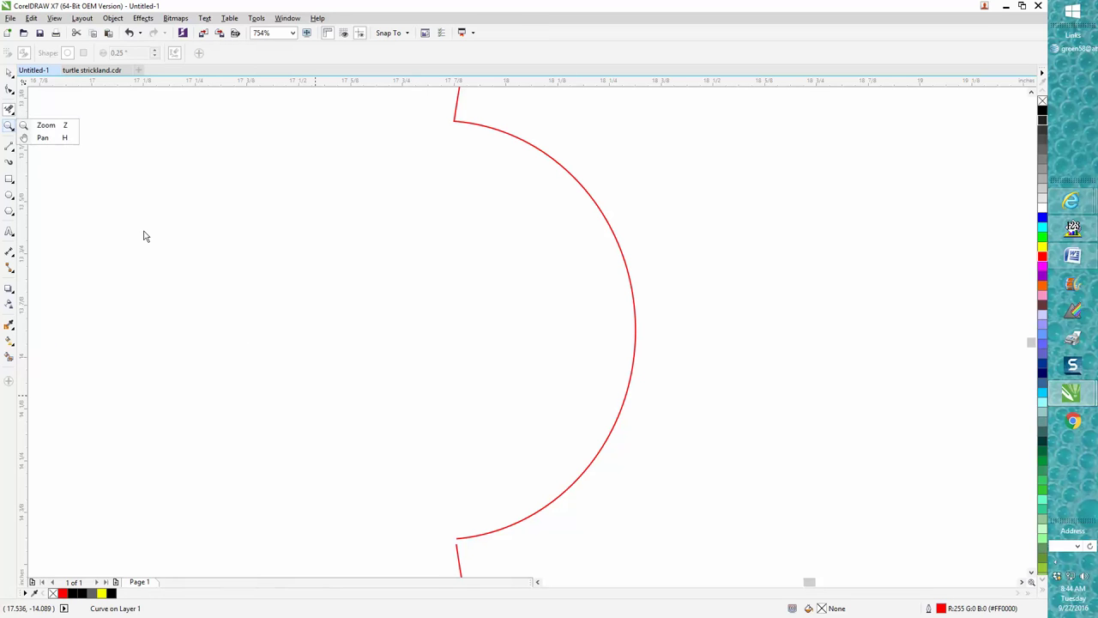
click(45, 125)
drag(404, 99, 579, 191)
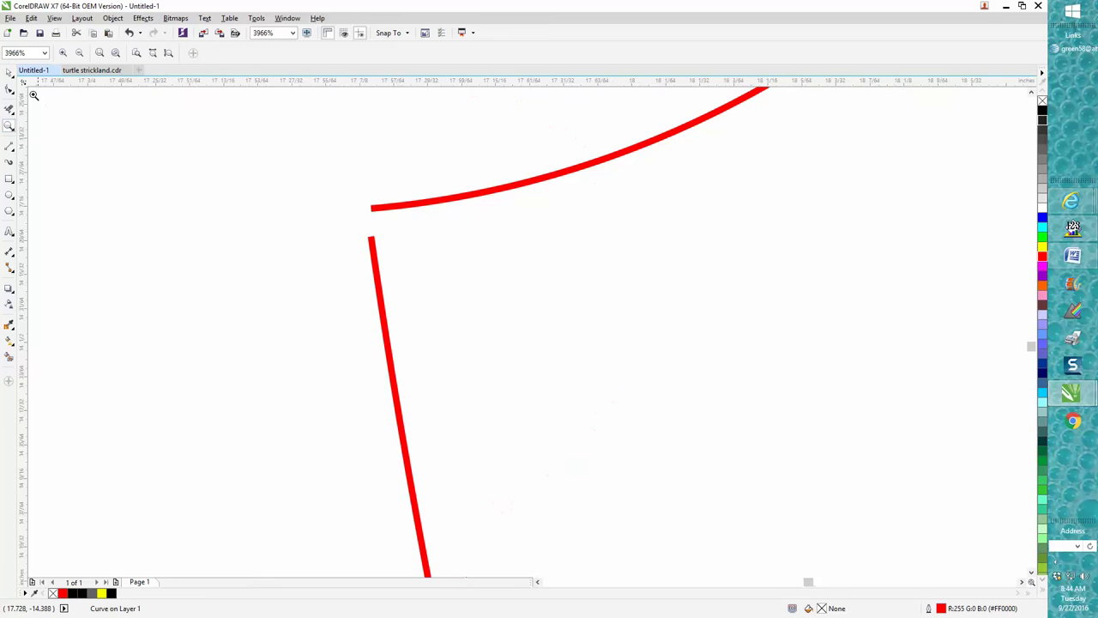
click(10, 89)
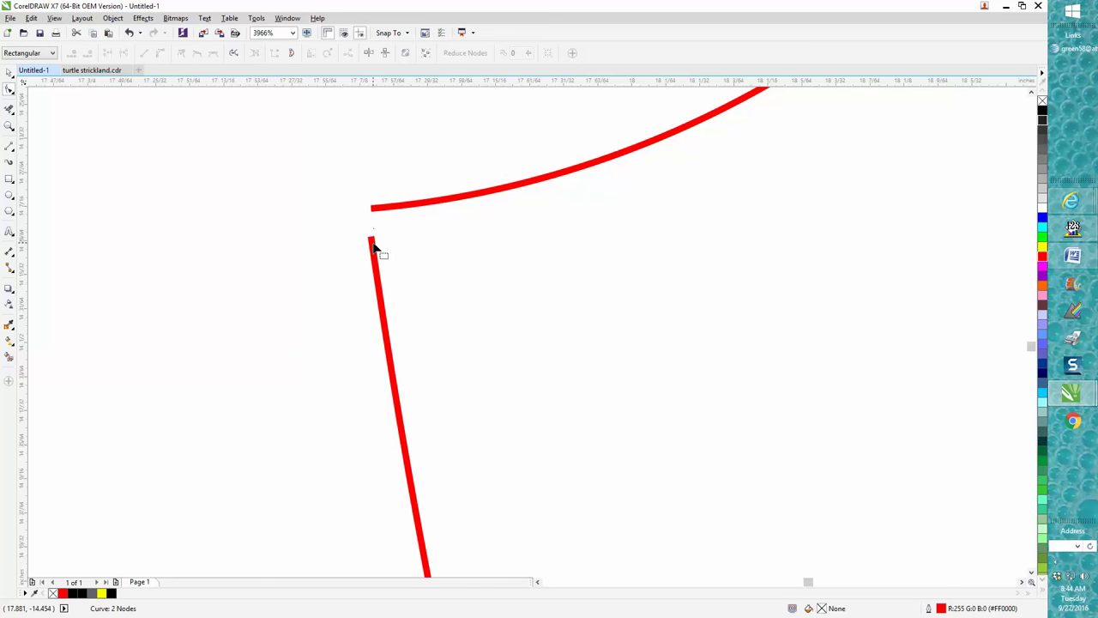
click(375, 243)
drag(372, 239, 371, 210)
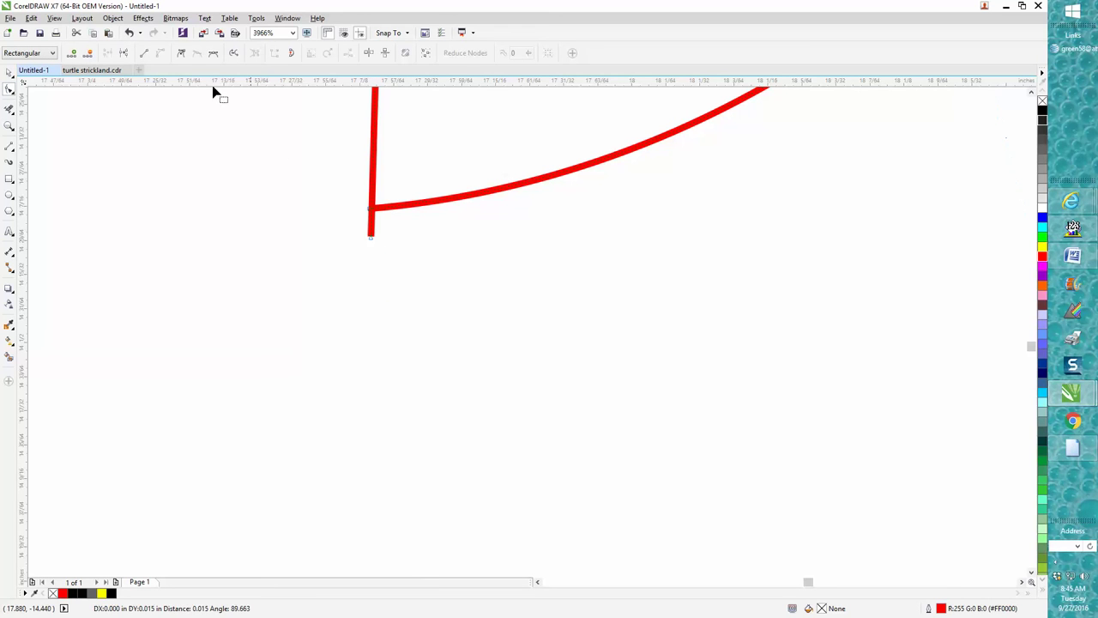
click(129, 33)
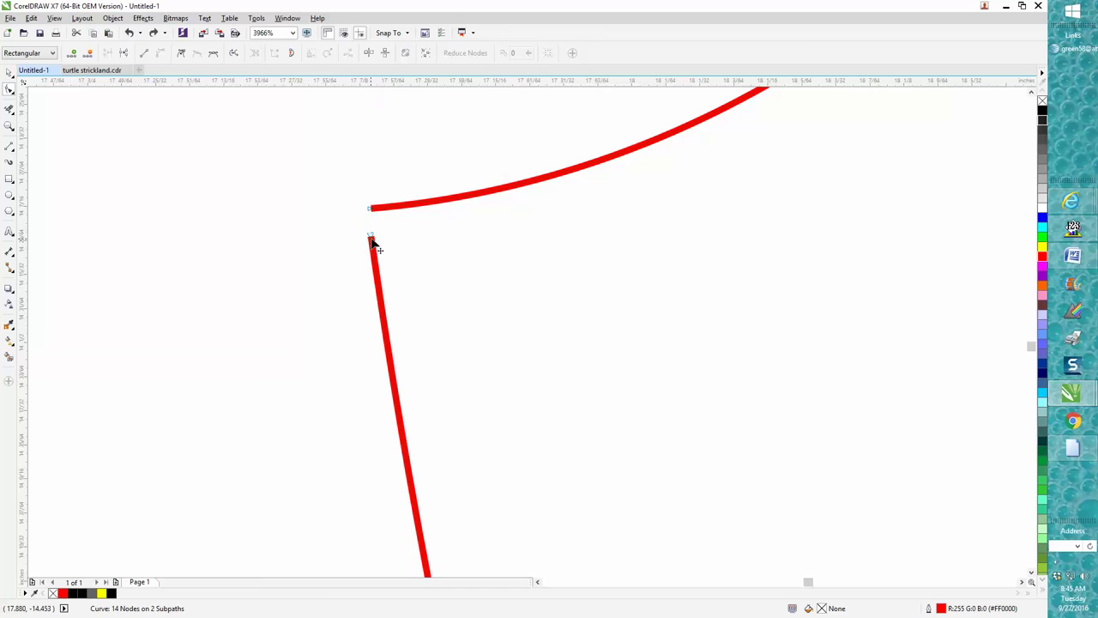
drag(372, 238, 371, 209)
scroll(297, 236, down, 10)
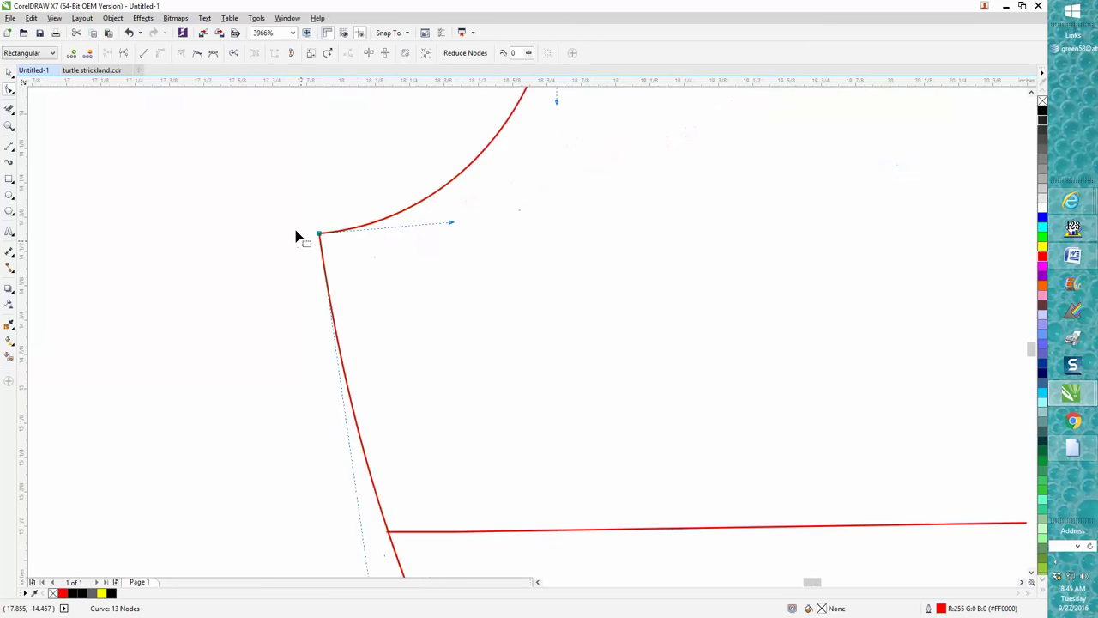
Duplicate the guitar outline 5 inches to the right, placing the copy at X 25.224", Y -14.109"
click(10, 88)
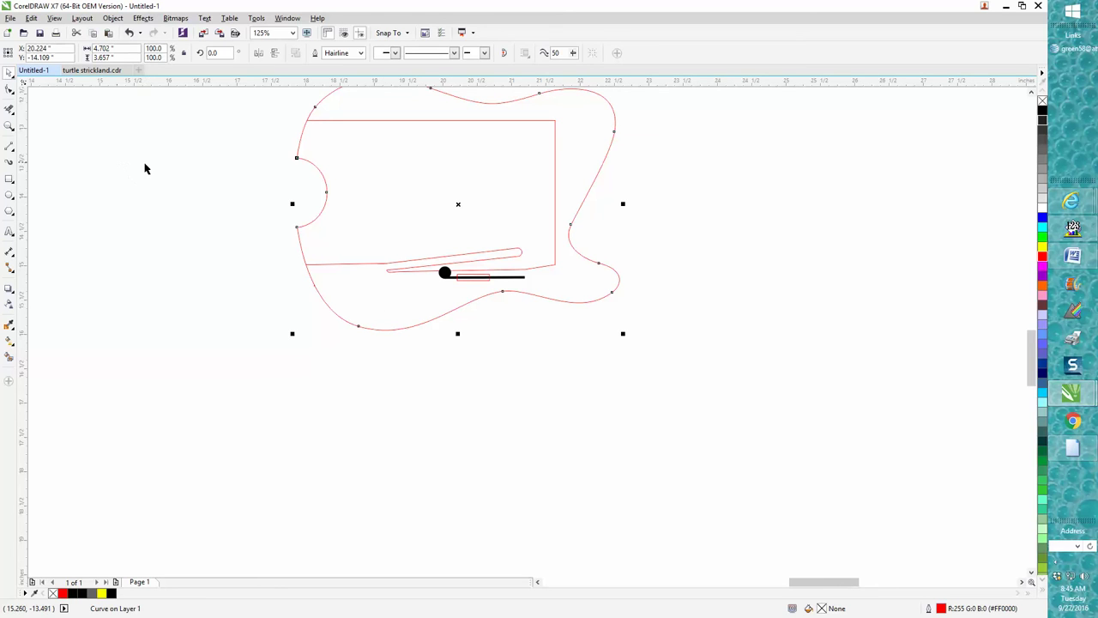
scroll(147, 168, down, 2)
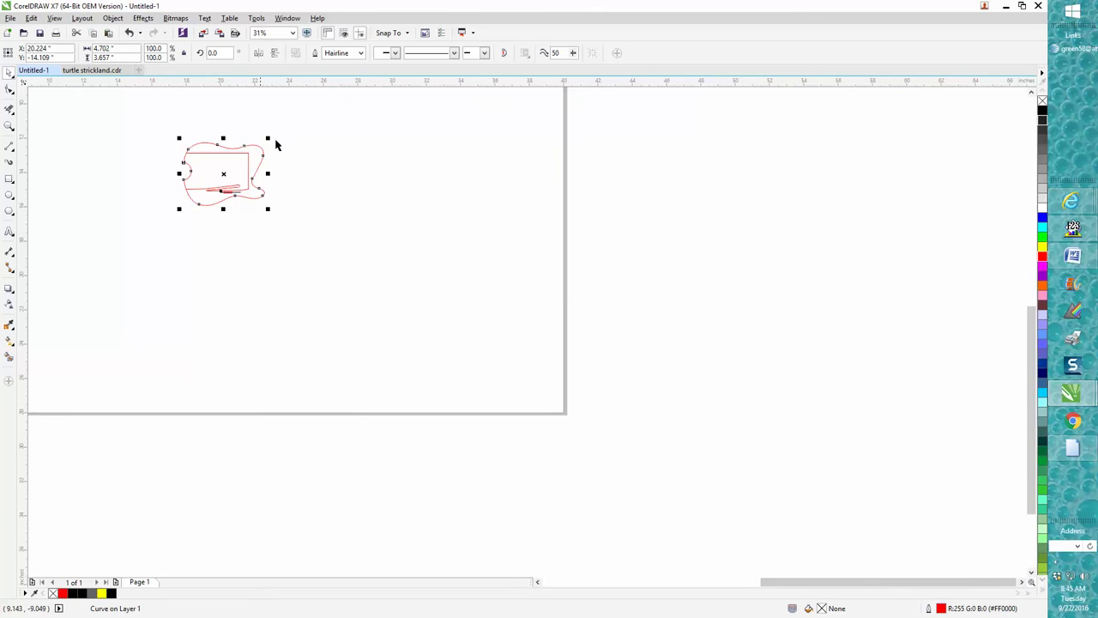
click(320, 157)
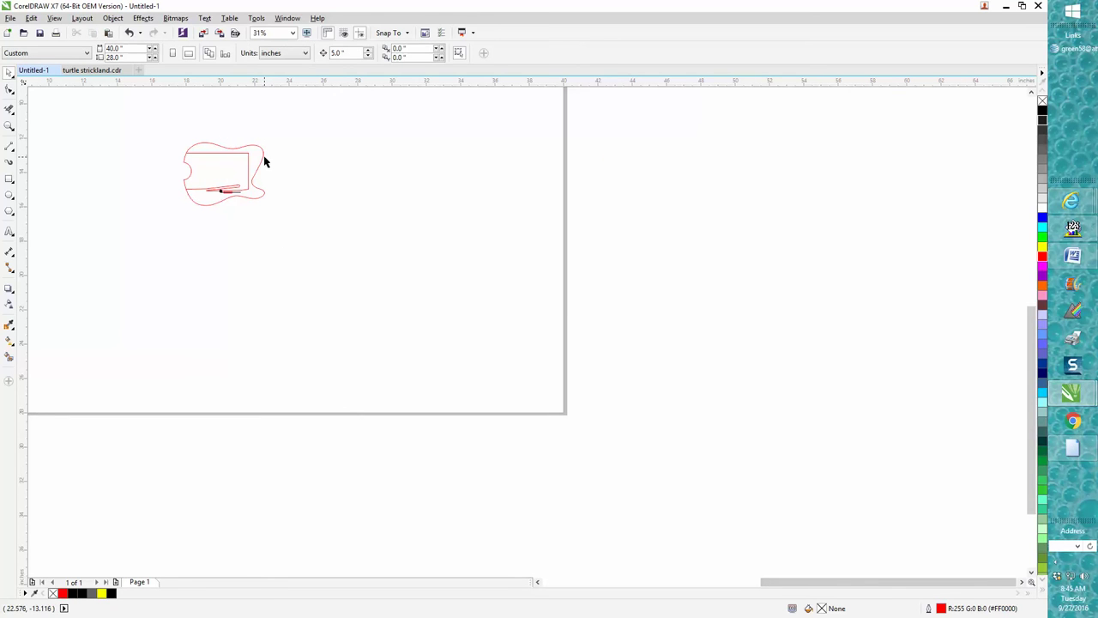
click(264, 157)
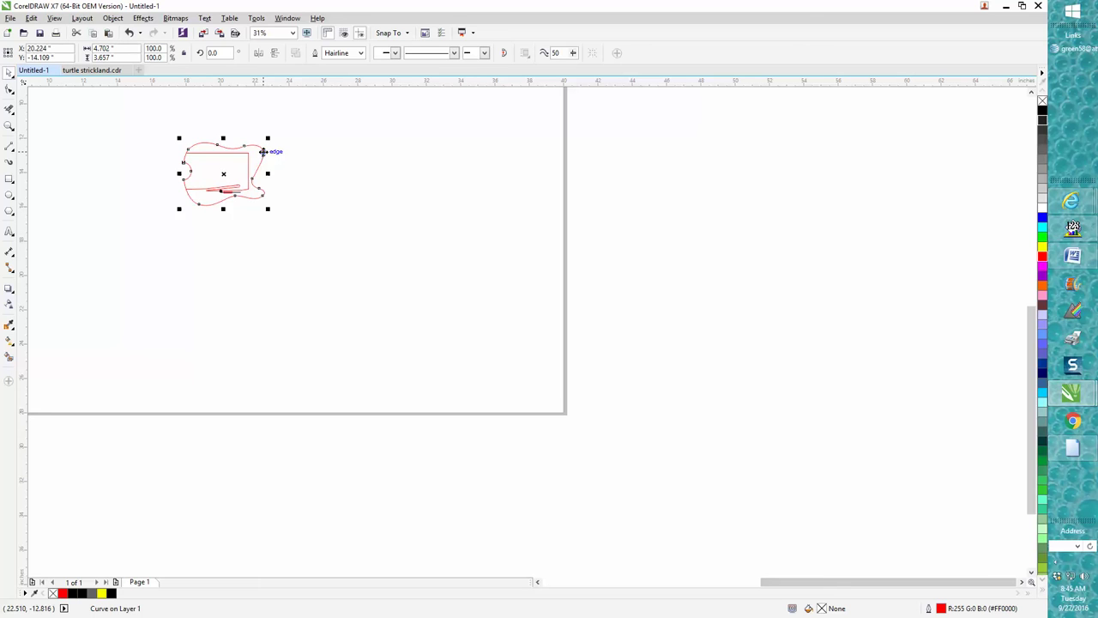
key(Right)
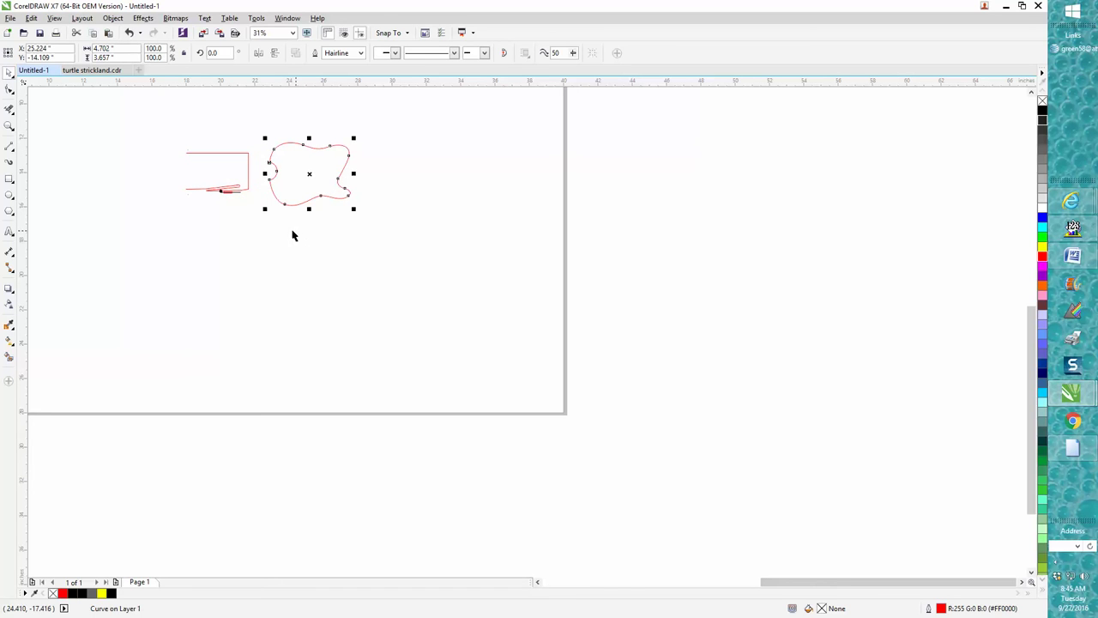
key(ctrl+z)
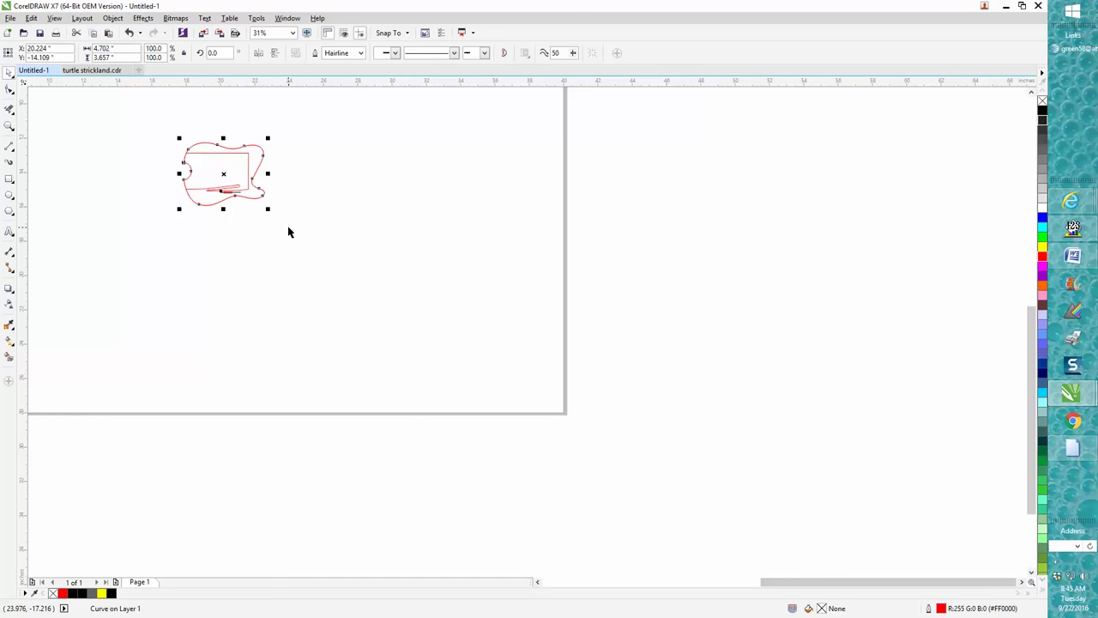
key(Right)
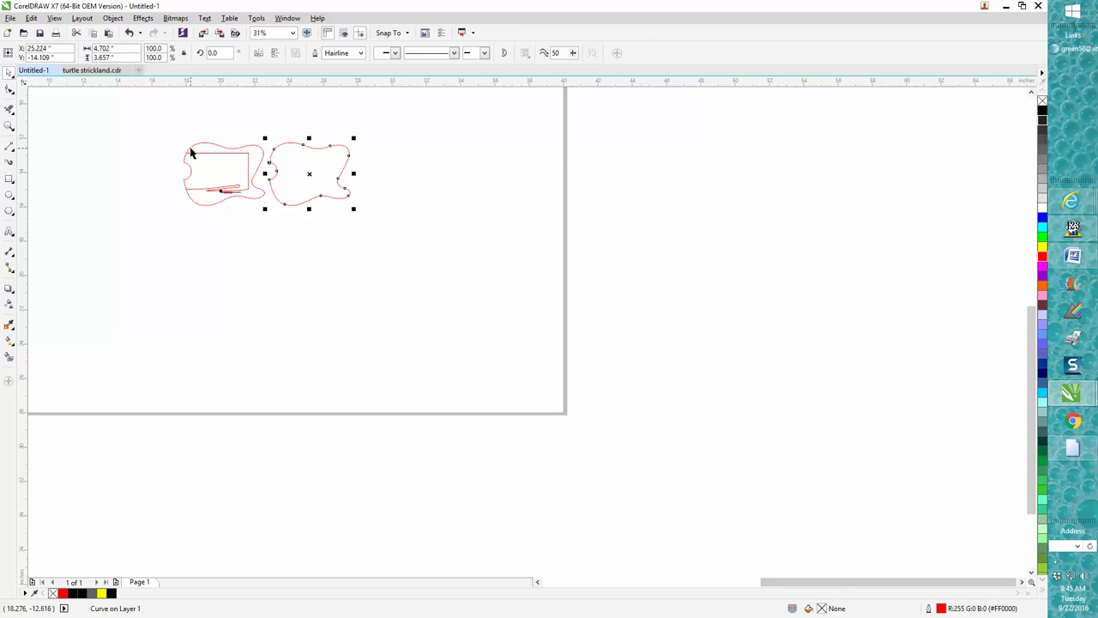
Delete the left guitar outline's edge inside the box and its left notch arc
click(10, 127)
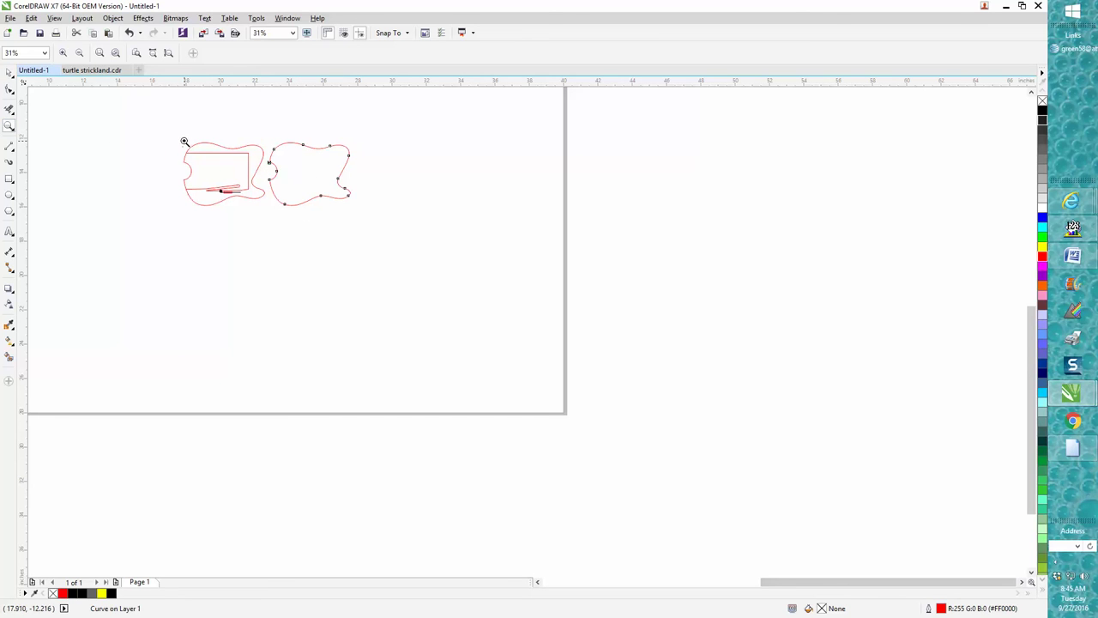
drag(184, 140, 280, 228)
click(14, 115)
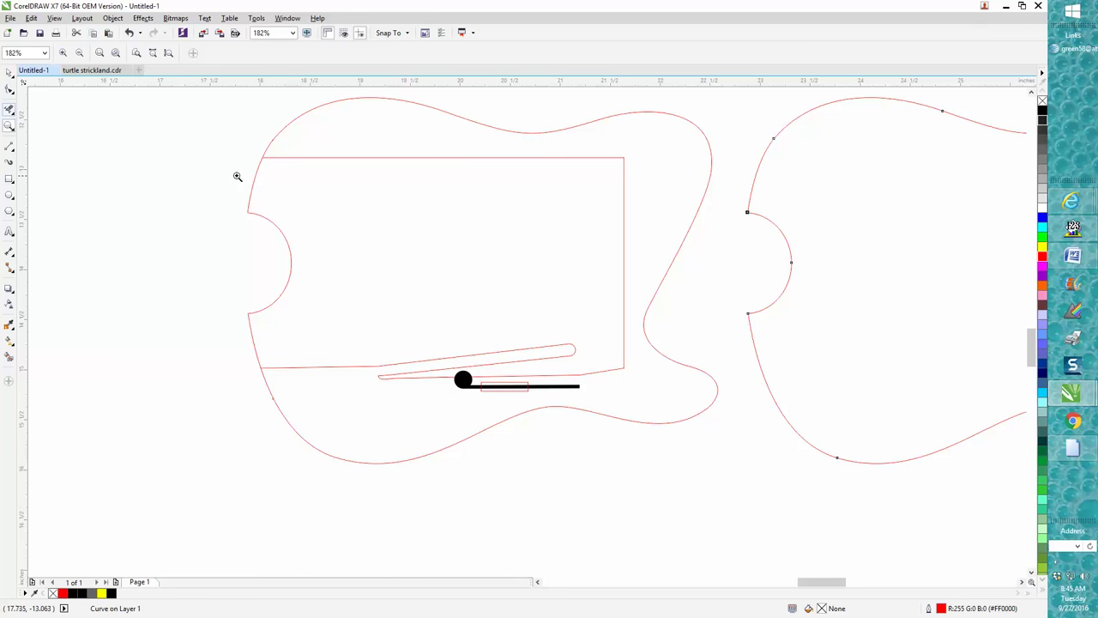
click(84, 134)
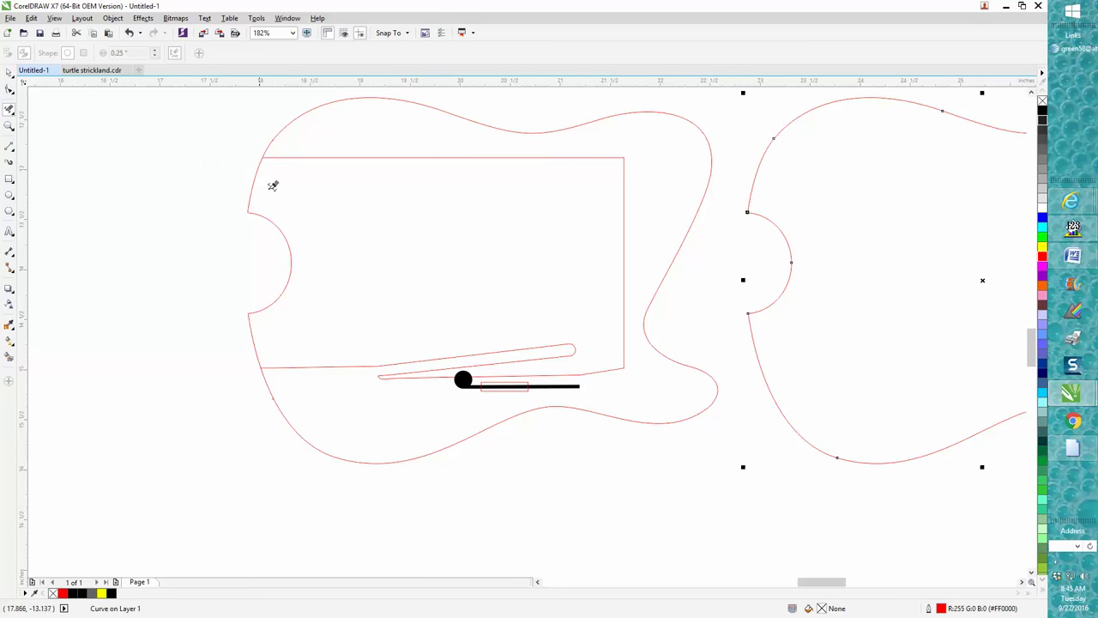
click(256, 175)
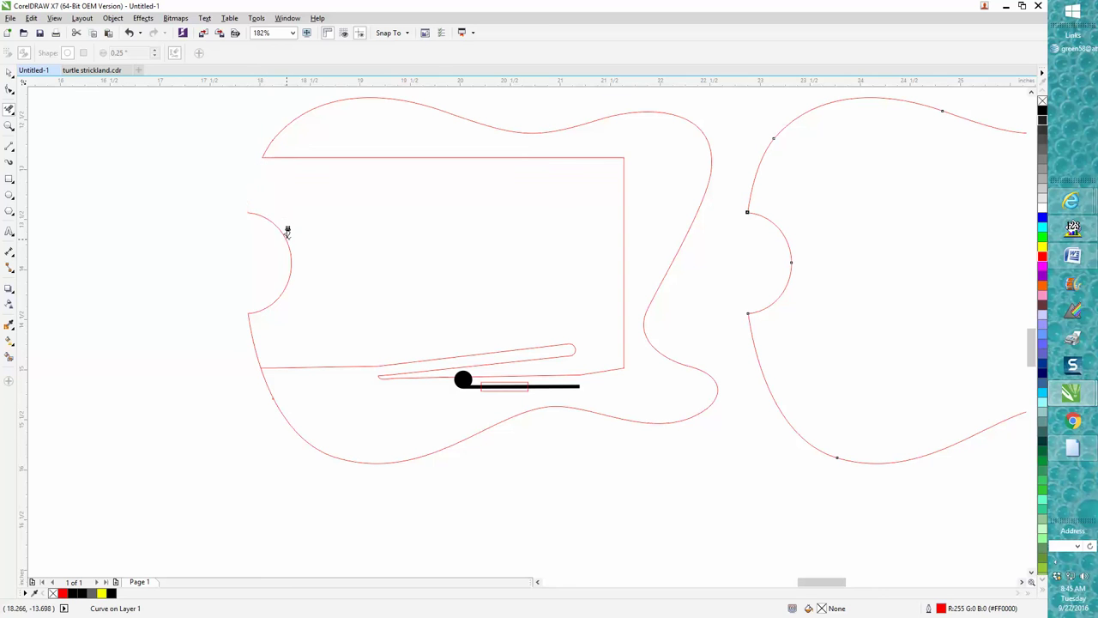
click(288, 232)
Group the left guitar outline with its four channel and latch pieces
click(8, 72)
scroll(266, 145, down, 2)
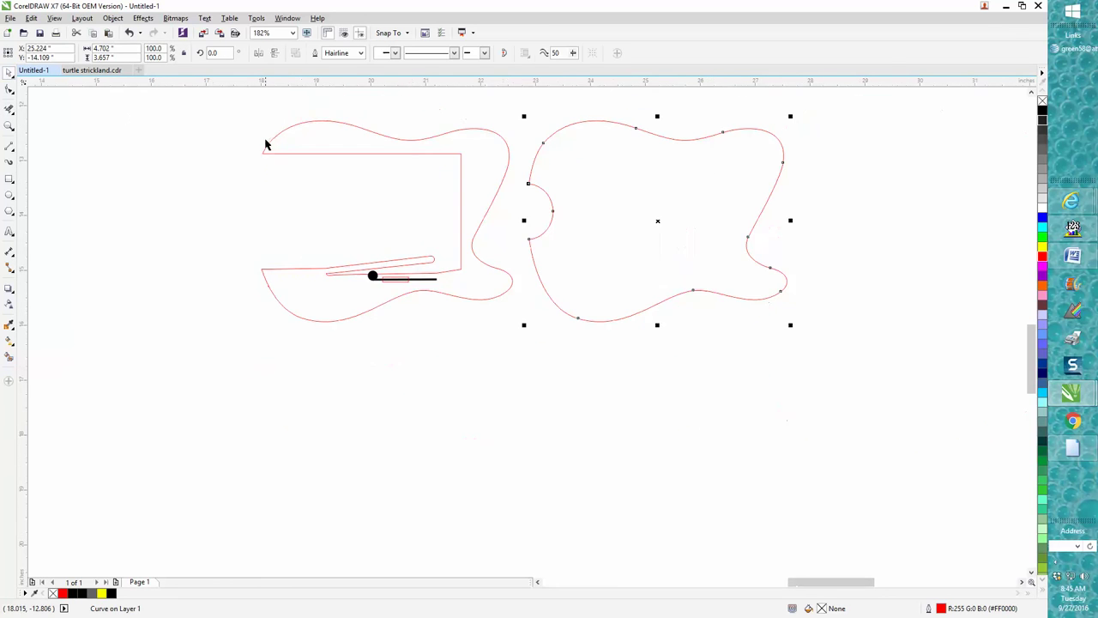
drag(237, 117, 528, 340)
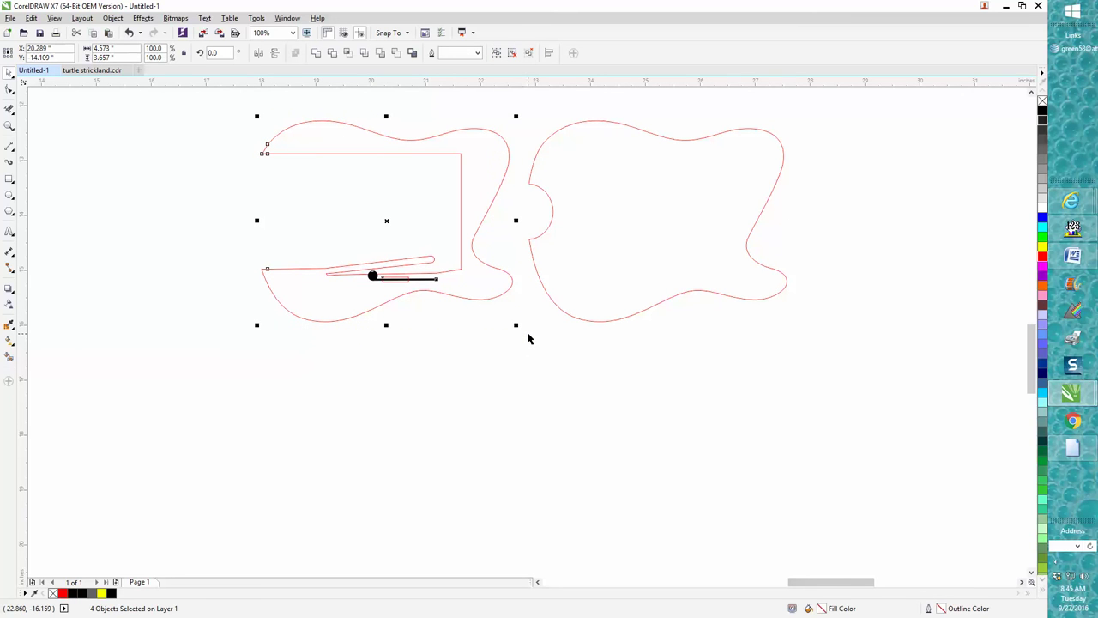
click(112, 18)
mouse_move(160, 185)
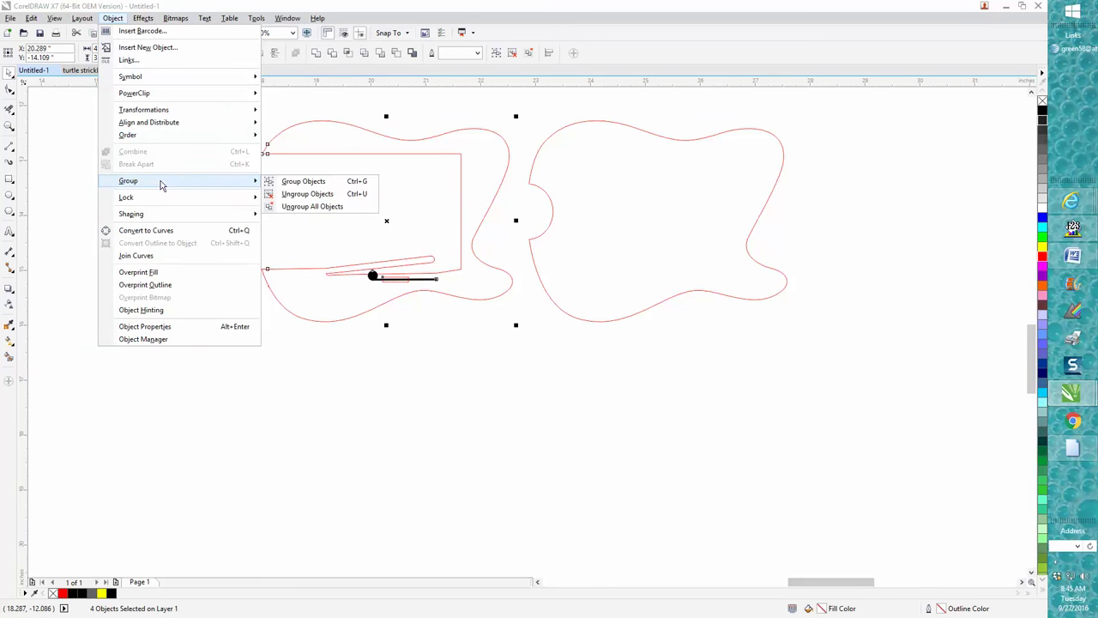
click(284, 184)
click(261, 212)
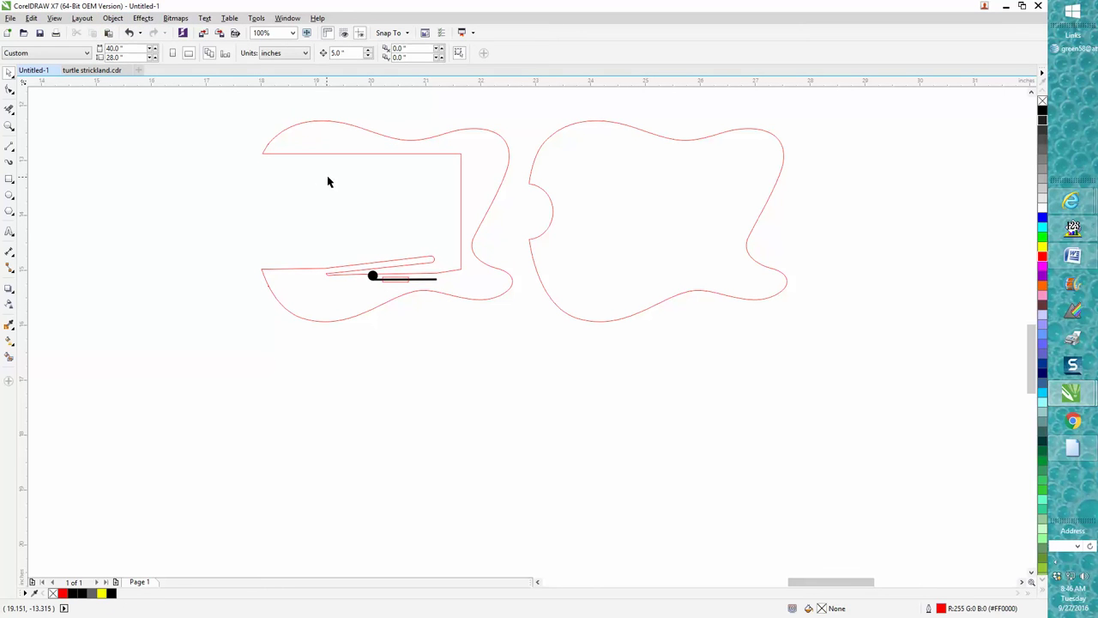
scroll(515, 208, down, 5)
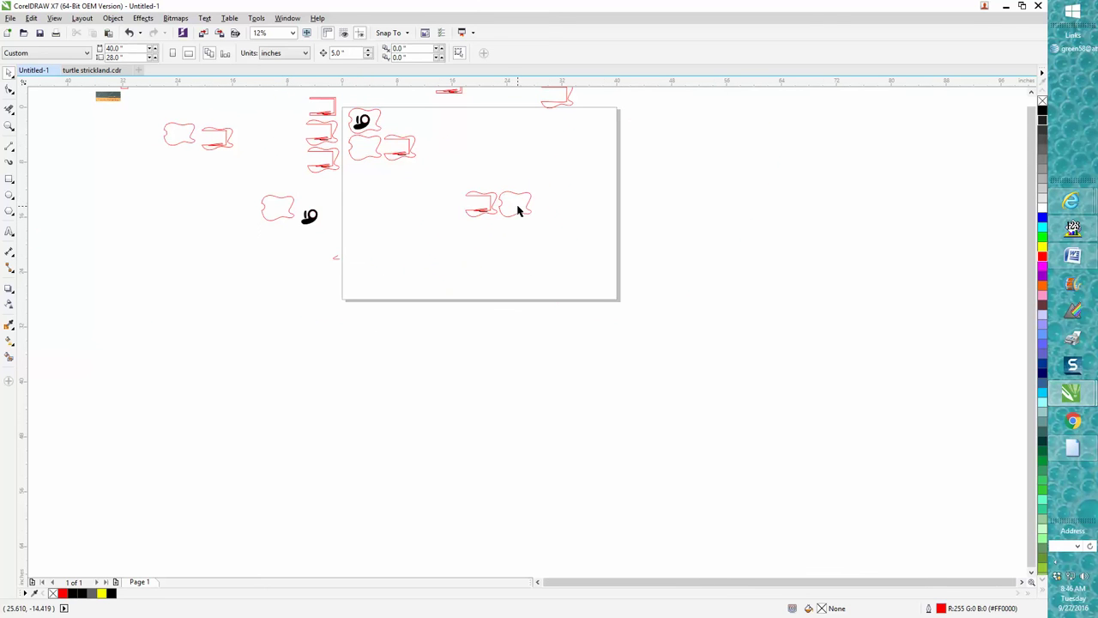
Move the 11-object black latch guitar group to the right of the two outlines and check the layout
drag(362, 121, 562, 229)
click(9, 125)
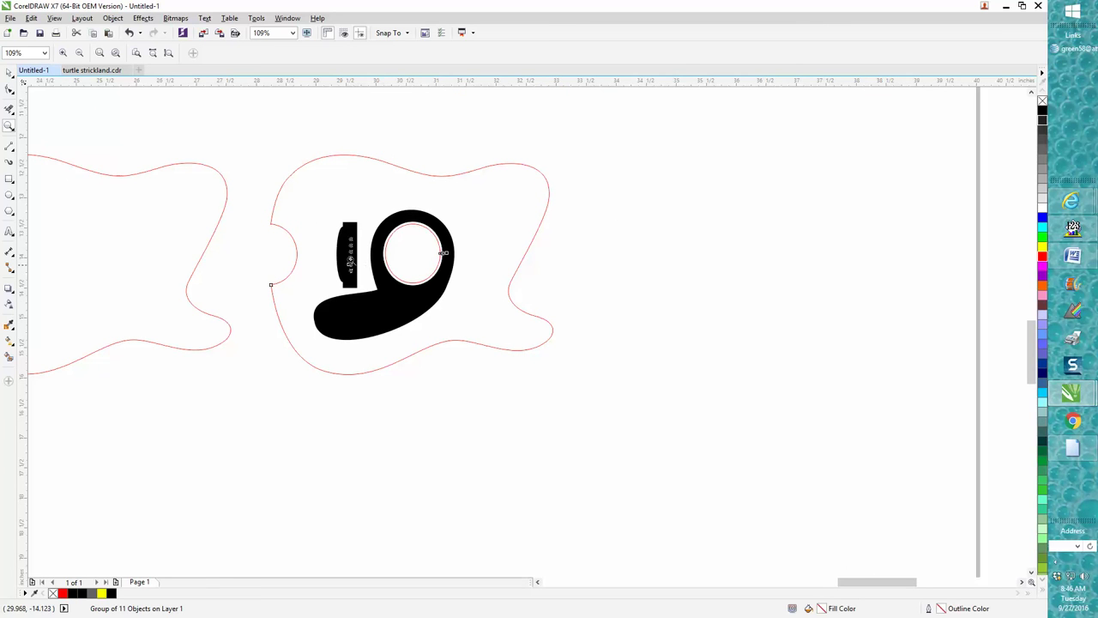
drag(333, 236, 383, 294)
scroll(373, 280, down, 10)
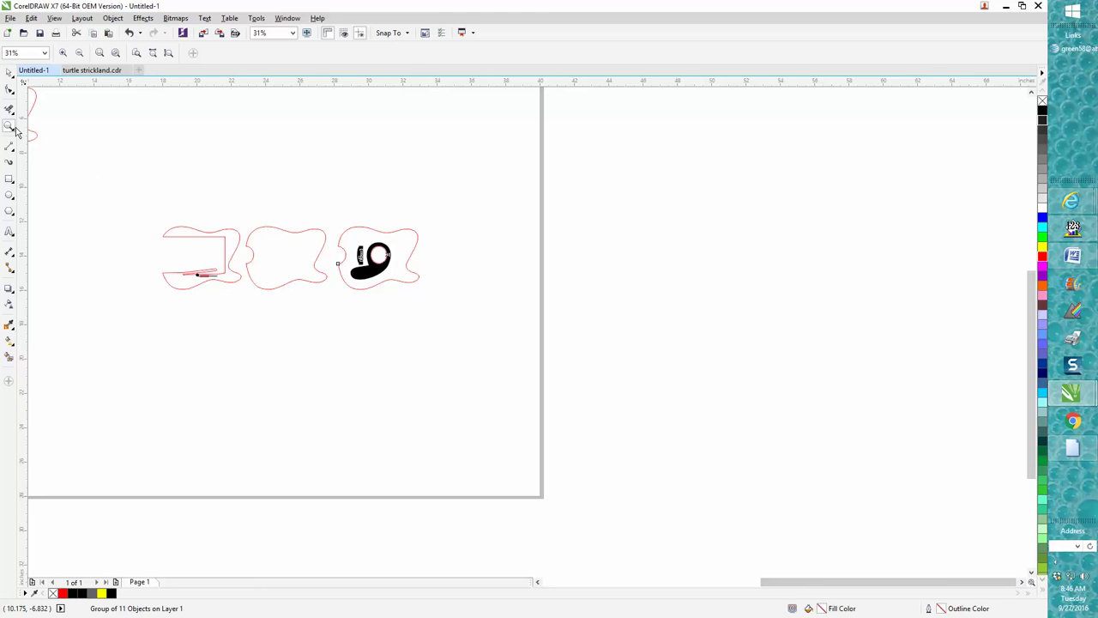
drag(155, 218, 469, 341)
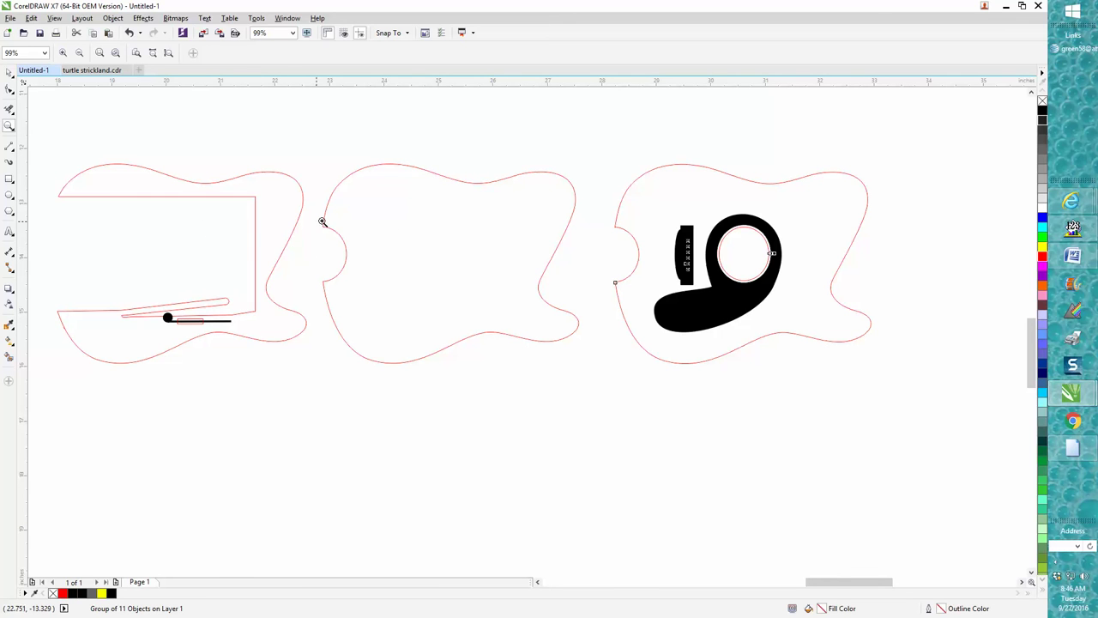
right_click(410, 231)
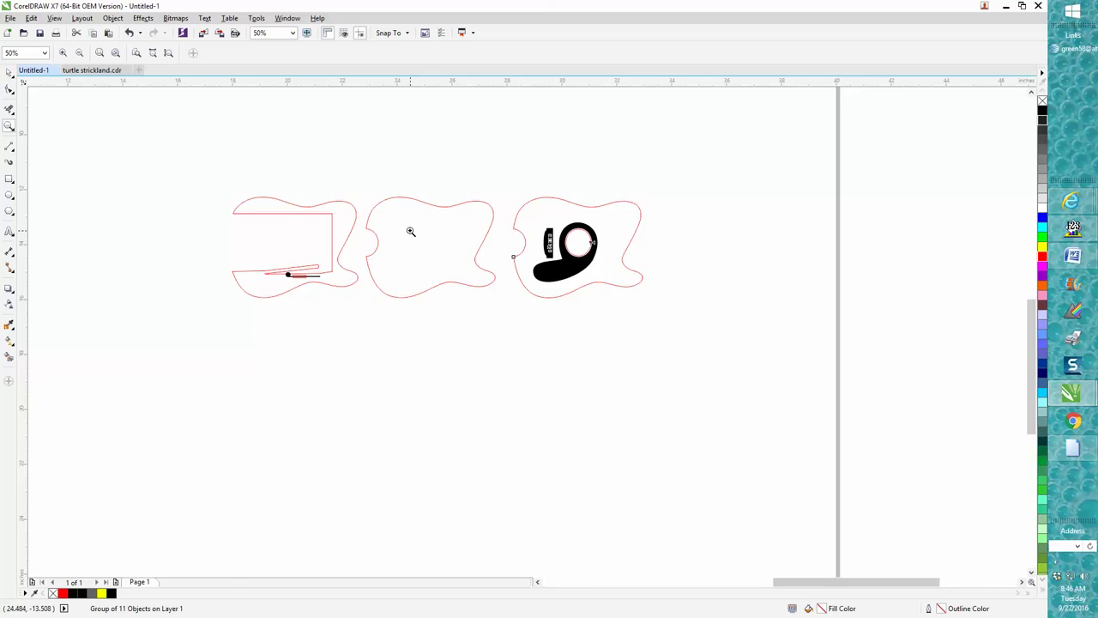
right_click(410, 231)
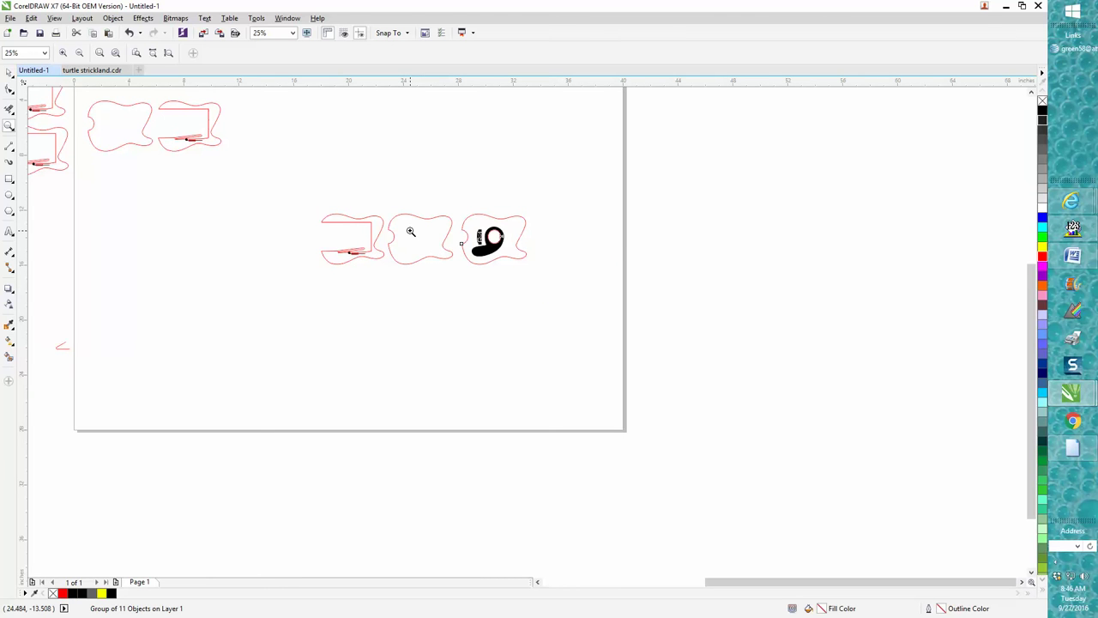